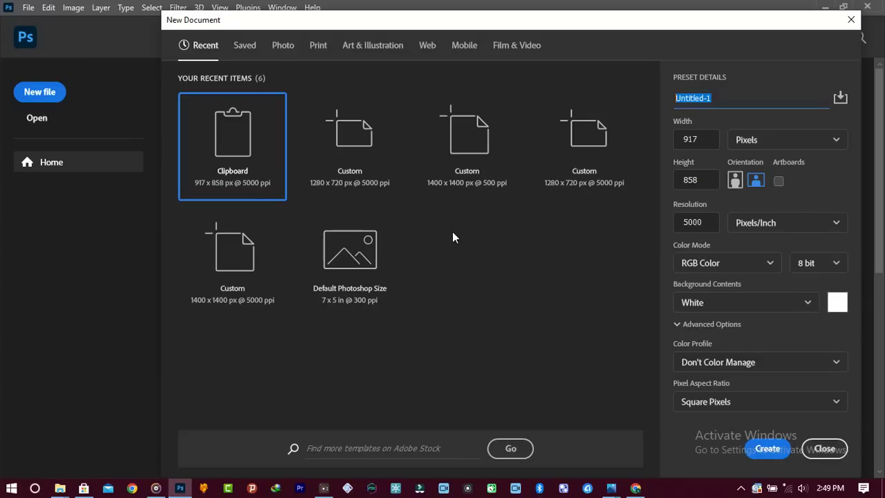
# Create a blank document named 'APPLE LOGO' at 1400 × 1400 pixels
pyautogui.write('APPLE LO')
pyautogui.write('GO')
pyautogui.click(706, 138)
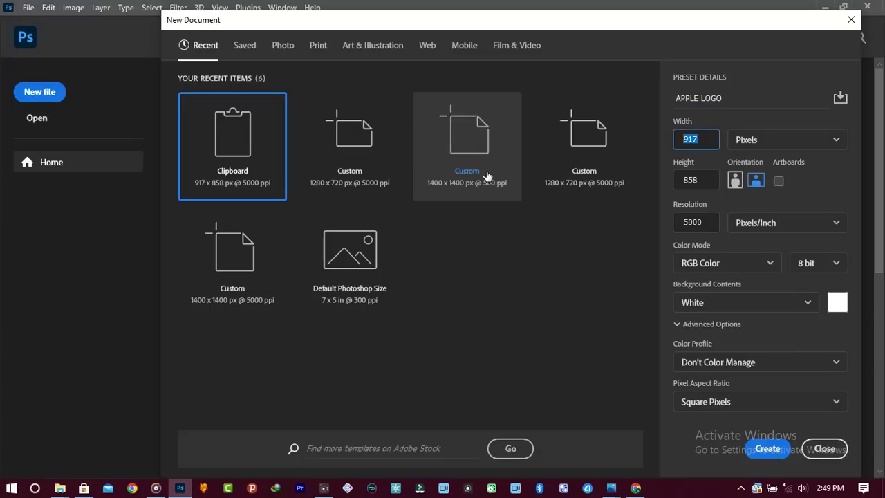
pyautogui.write('1400')
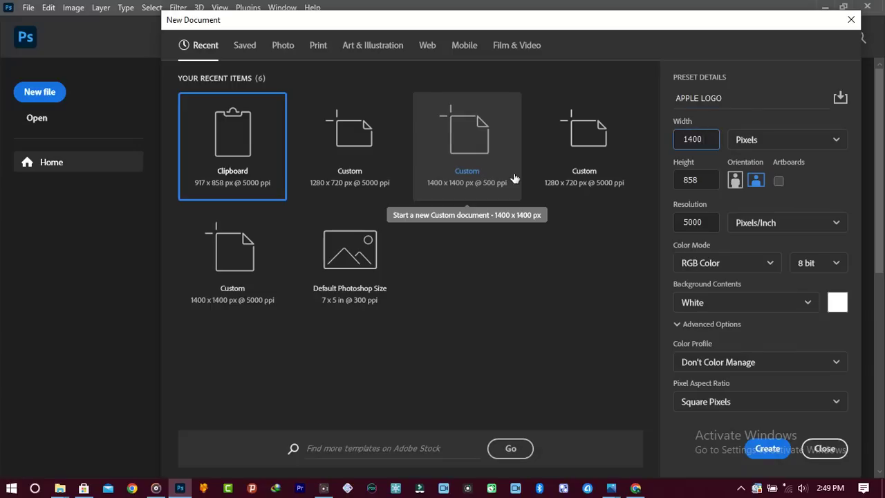
pyautogui.press('Tab')
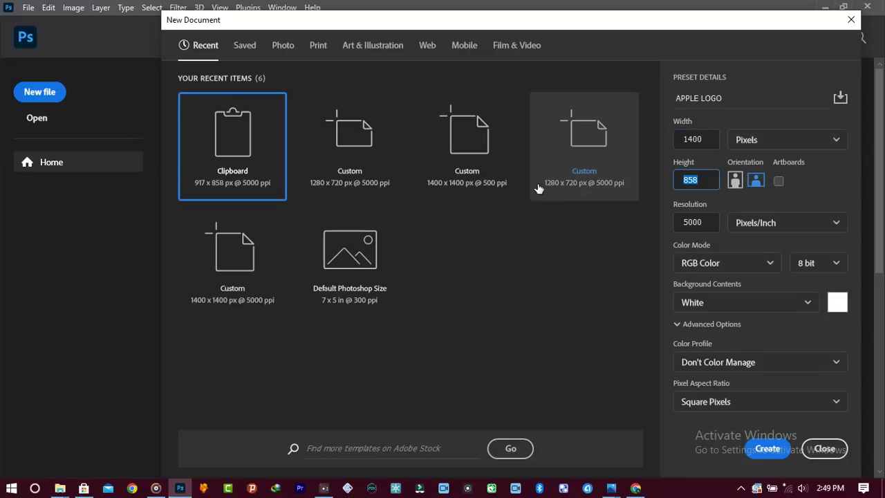
pyautogui.write('1400')
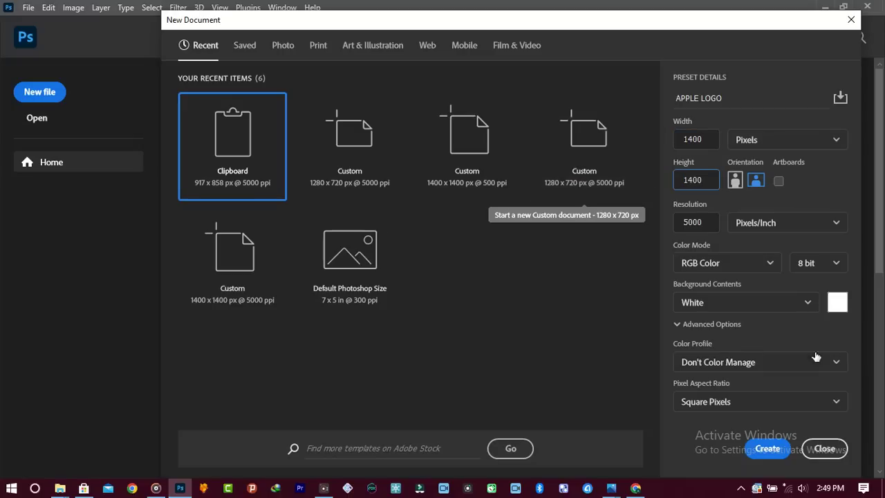
pyautogui.click(764, 448)
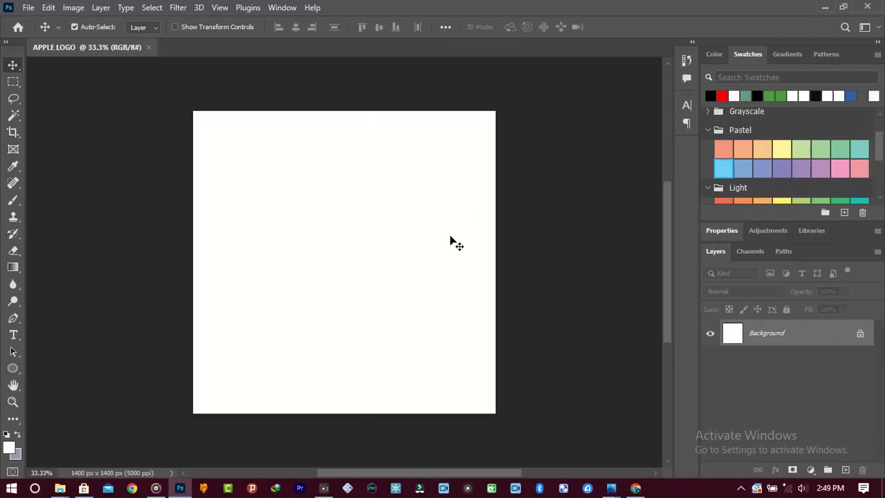
# Switch to the Pen tool in Shape mode with a solid black fill
pyautogui.press('u')
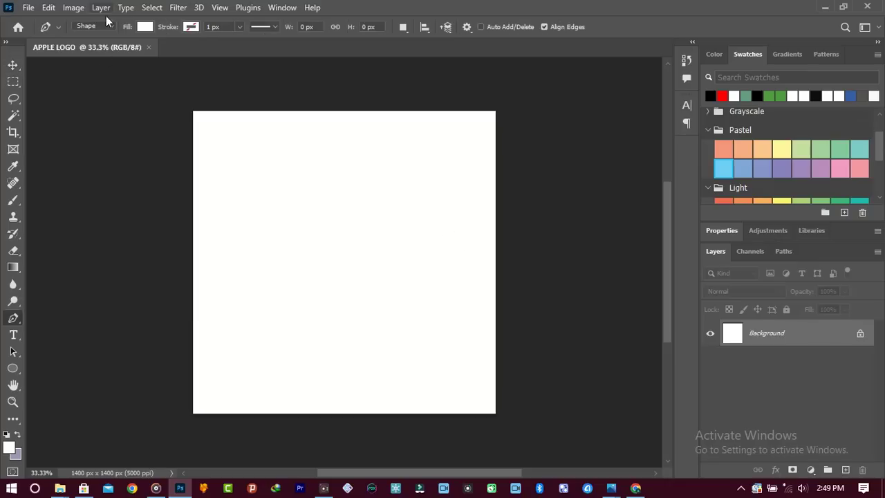
pyautogui.click(144, 27)
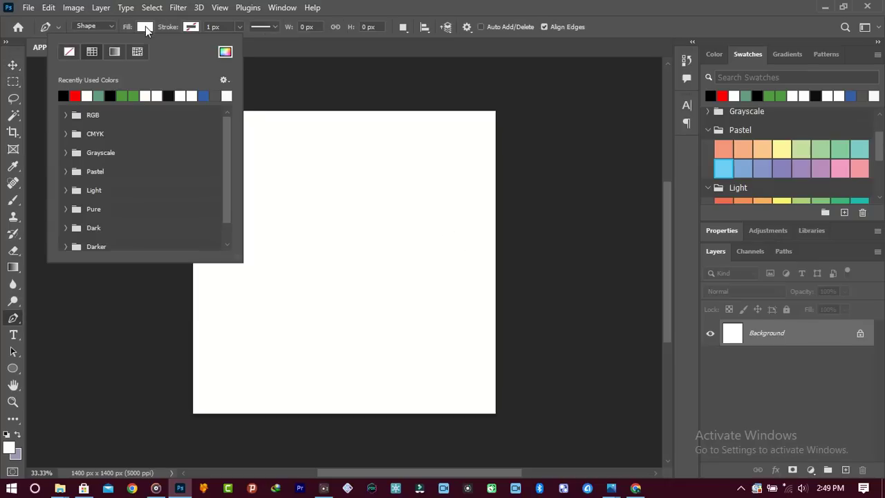
pyautogui.click(63, 95)
pyautogui.click(700, 5)
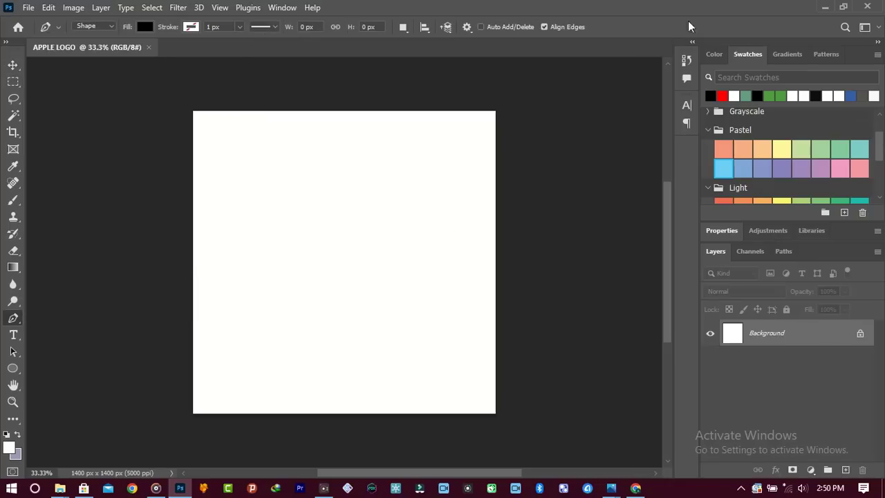
# Place the outline's starting point at the apple's top, undoing misplaced points and curves
pyautogui.click(346, 222)
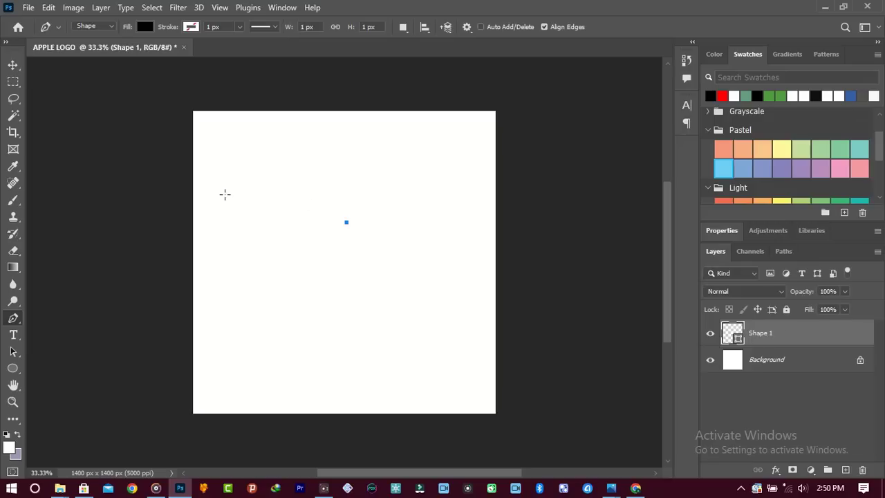
pyautogui.hotkey('ctrl', 'z')
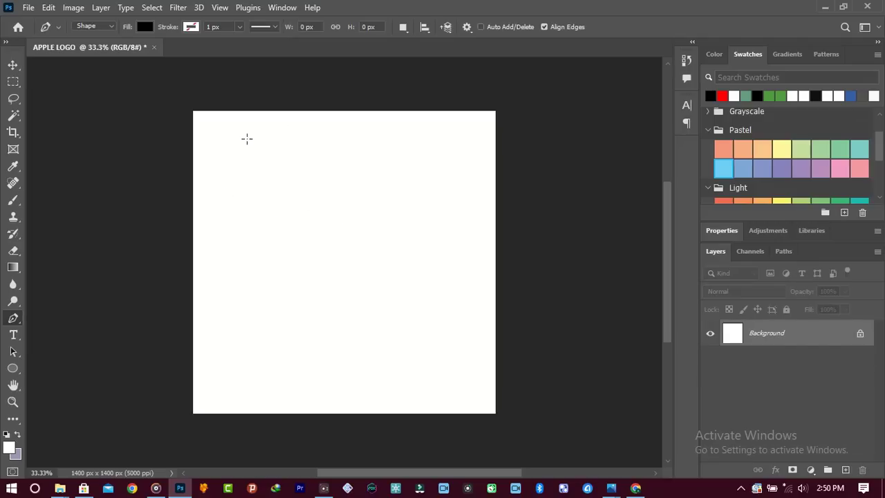
pyautogui.click(331, 201)
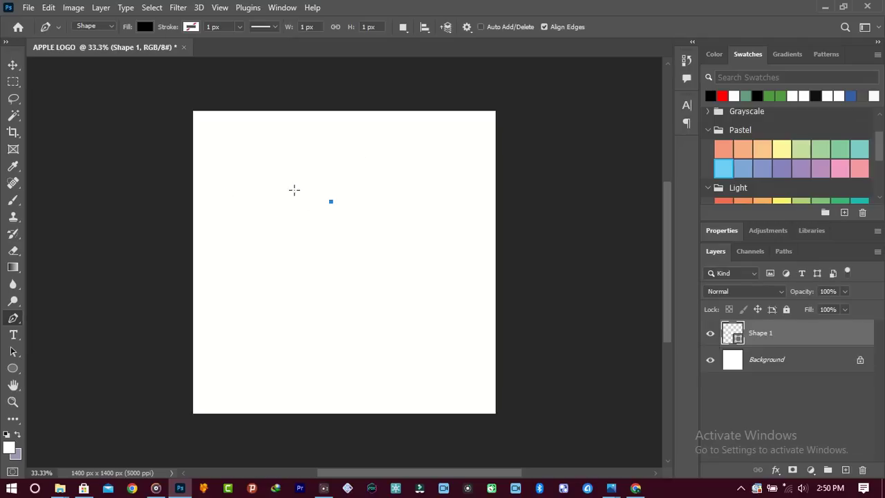
pyautogui.moveTo(272, 262); pyautogui.dragTo(285, 332)
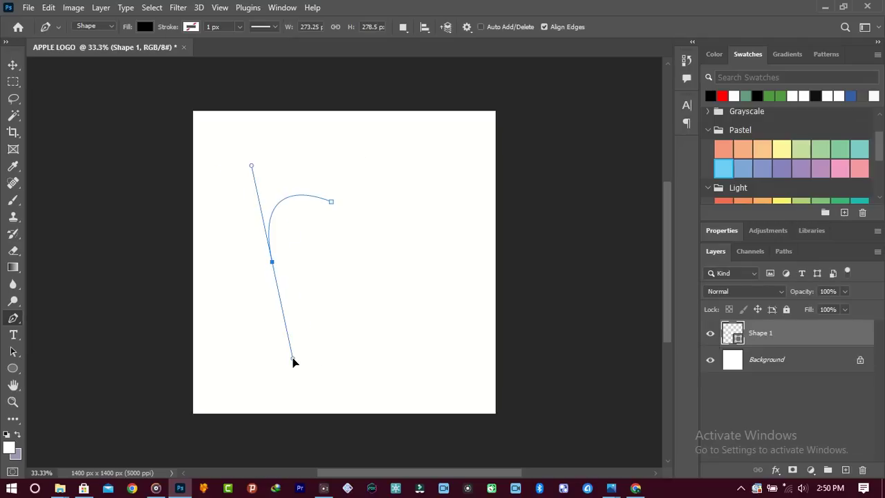
pyautogui.moveTo(286, 331); pyautogui.dragTo(292, 406)
pyautogui.hotkey('ctrl', 'z')
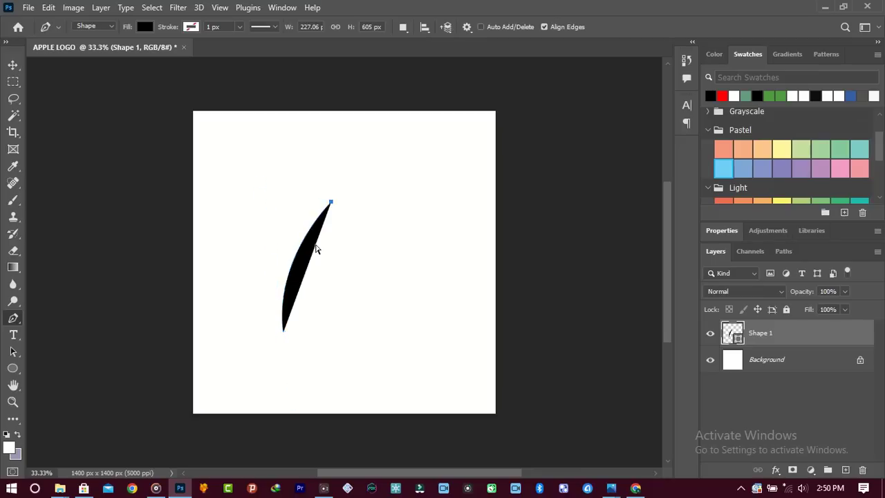
pyautogui.hotkey('ctrl', 'z')
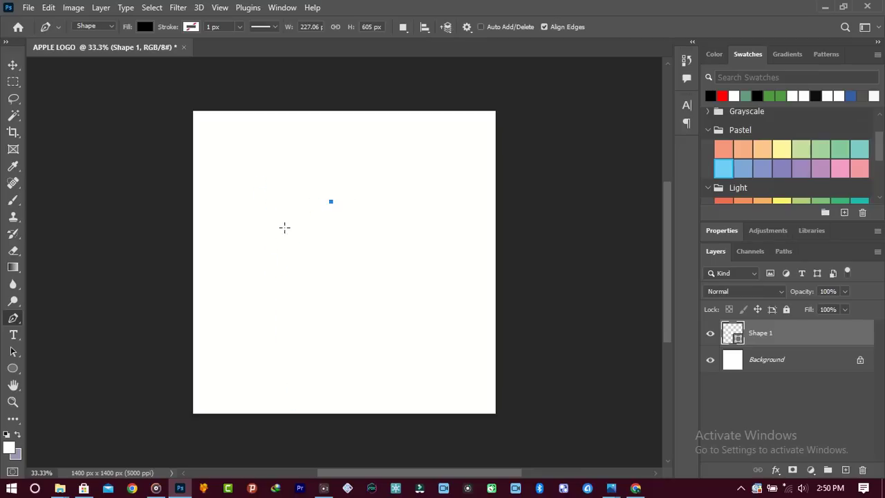
# Curve the outline down the upper-left edge and round the apple's bottom-left
pyautogui.moveTo(284, 256)
pyautogui.mouseDown()
pyautogui.moveTo(302, 325)
pyautogui.moveTo(303, 316)
pyautogui.mouseUp()
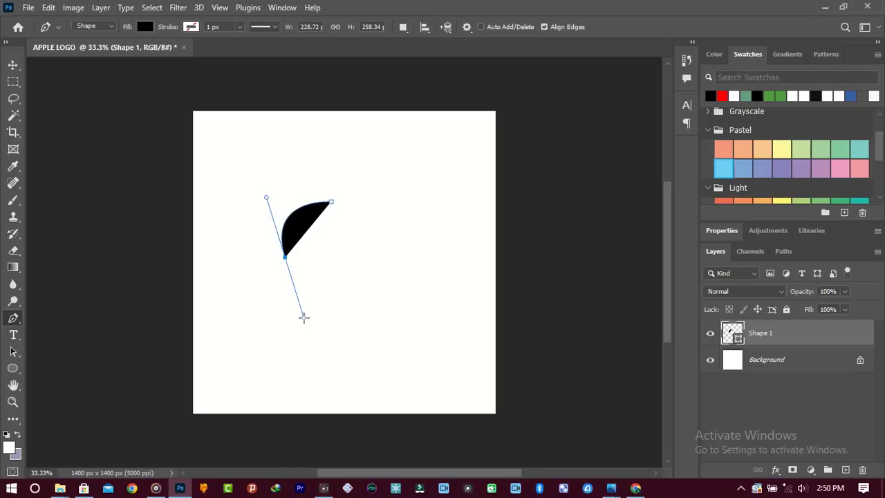
pyautogui.keyDown('alt'); pyautogui.click(284, 257); pyautogui.keyUp('alt')
pyautogui.moveTo(338, 286); pyautogui.dragTo(387, 278)
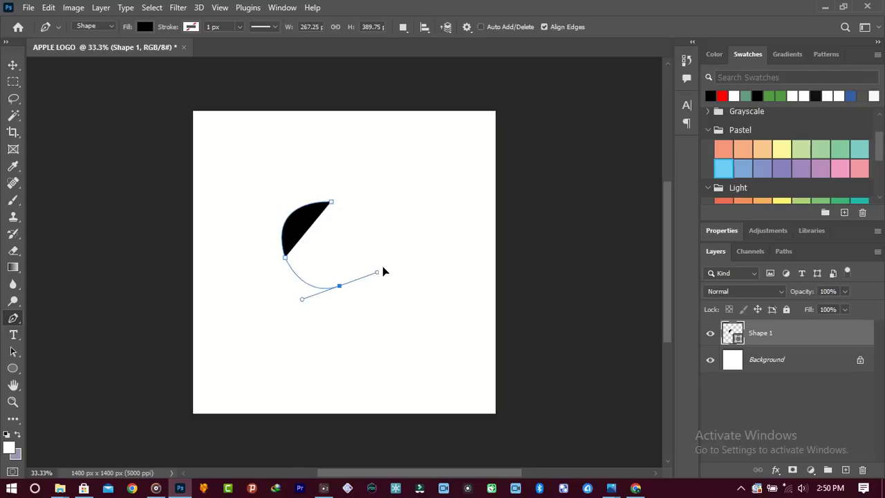
pyautogui.moveTo(387, 277); pyautogui.dragTo(367, 289)
pyautogui.keyDown('alt'); pyautogui.click(339, 286); pyautogui.keyUp('alt')
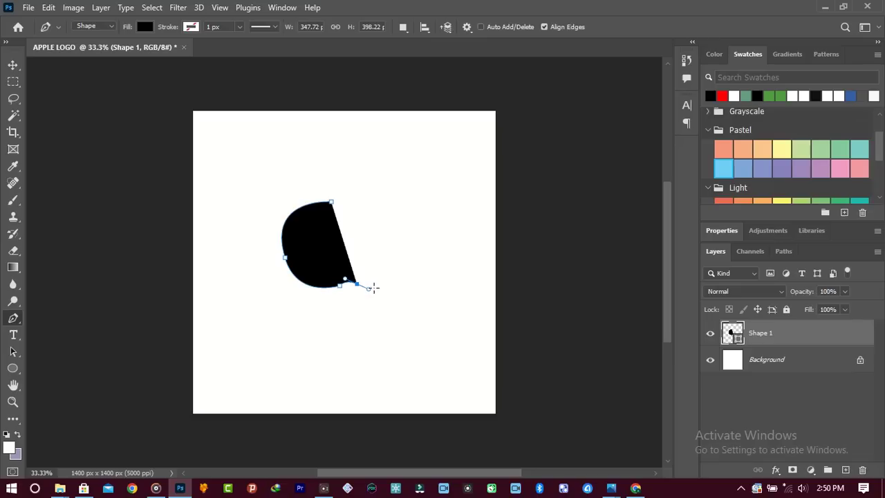
pyautogui.moveTo(388, 256); pyautogui.dragTo(385, 237)
# Carry the outline round the bottom right, curve it inward for the bite, and shape the top edge
pyautogui.moveTo(385, 237); pyautogui.dragTo(389, 234)
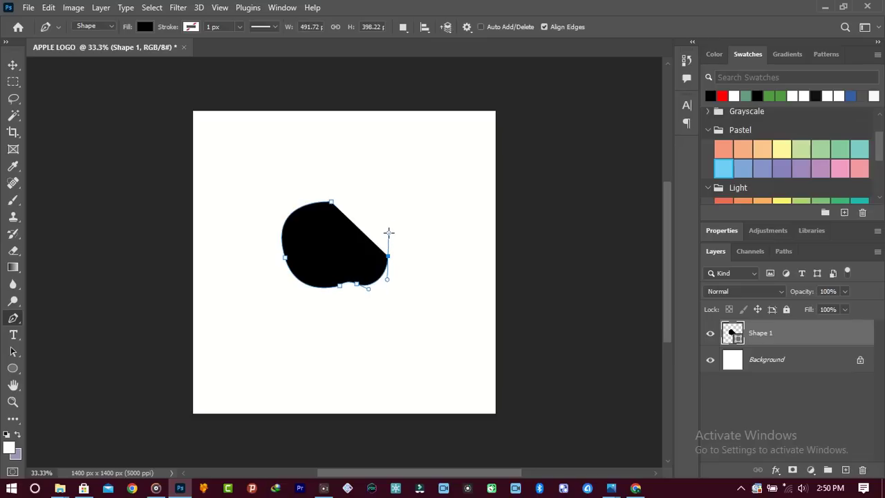
pyautogui.click(388, 256)
pyautogui.moveTo(377, 208); pyautogui.dragTo(414, 178)
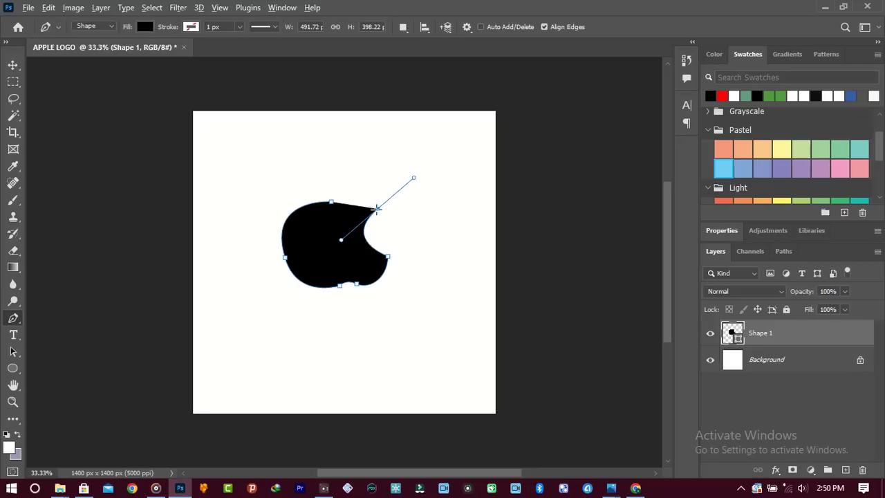
pyautogui.click(377, 208)
pyautogui.moveTo(378, 208)
pyautogui.mouseDown()
pyautogui.moveTo(396, 202)
pyautogui.moveTo(388, 208)
pyautogui.mouseUp()
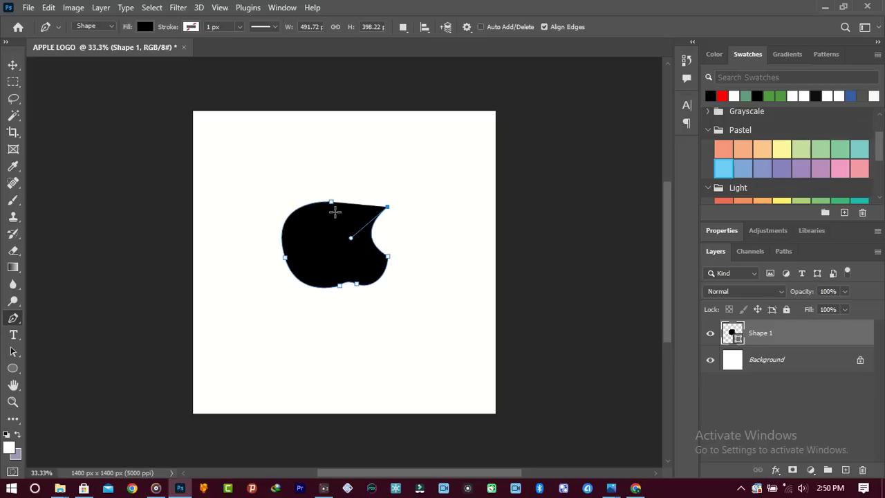
pyautogui.moveTo(337, 209); pyautogui.dragTo(308, 237)
# Close the apple body outline and dismiss the stray point on a new shape
pyautogui.keyDown('alt'); pyautogui.click(338, 208); pyautogui.keyUp('alt')
pyautogui.press('Return')
pyautogui.click(324, 200)
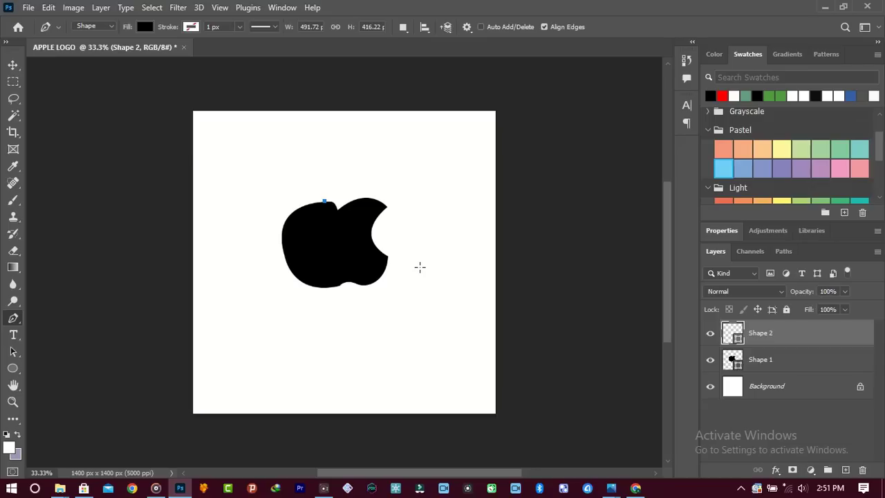
pyautogui.press('Return')
# Adjust Shape 1's anchors to reshape the top notch, the base and the bitten side
pyautogui.click(792, 361)
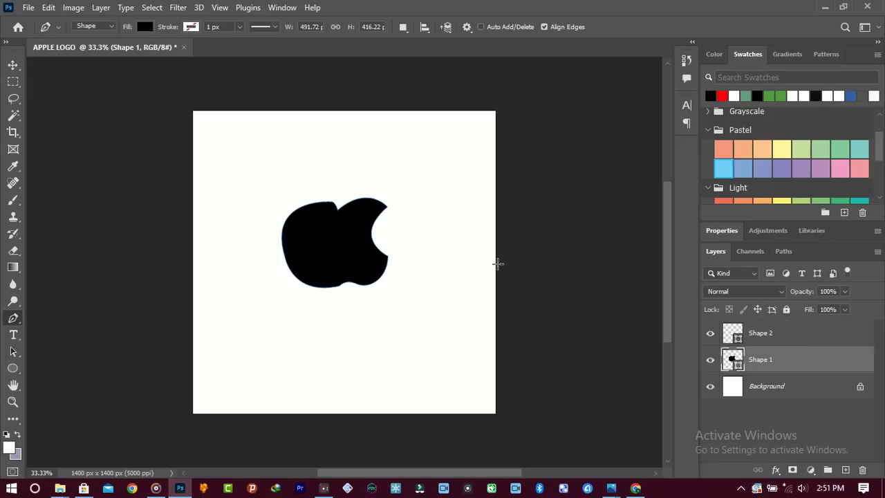
pyautogui.keyDown('ctrl'); pyautogui.click(335, 201); pyautogui.keyUp('ctrl')
pyautogui.moveTo(335, 201); pyautogui.dragTo(329, 202)
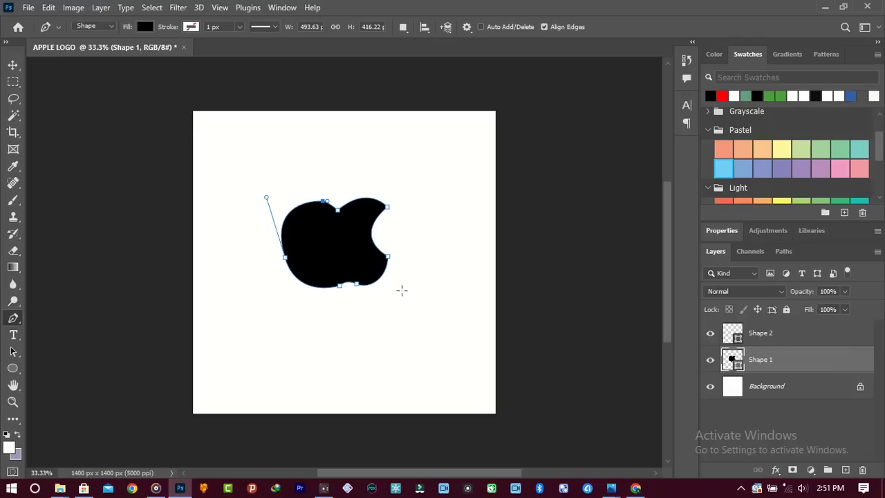
pyautogui.keyDown('ctrl'); pyautogui.click(340, 284); pyautogui.keyUp('ctrl')
pyautogui.moveTo(339, 285); pyautogui.dragTo(330, 285)
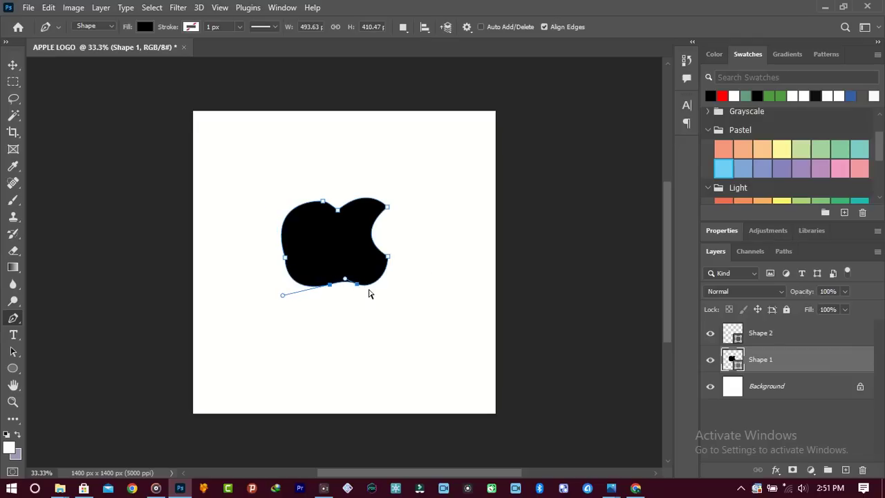
pyautogui.moveTo(356, 285); pyautogui.dragTo(350, 282)
pyautogui.click(387, 206)
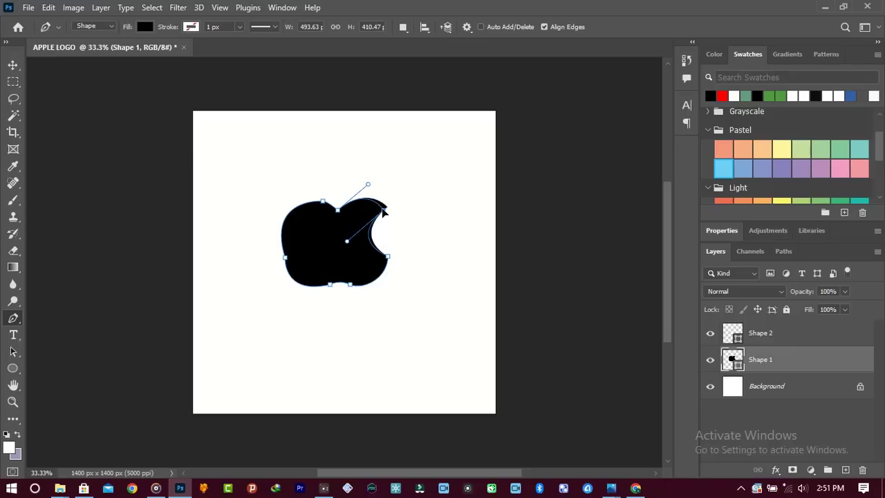
pyautogui.moveTo(384, 211); pyautogui.dragTo(384, 212)
# Cancel the accidental transform and delete the empty Shape 2 layer
pyautogui.hotkey('ctrl', 't')
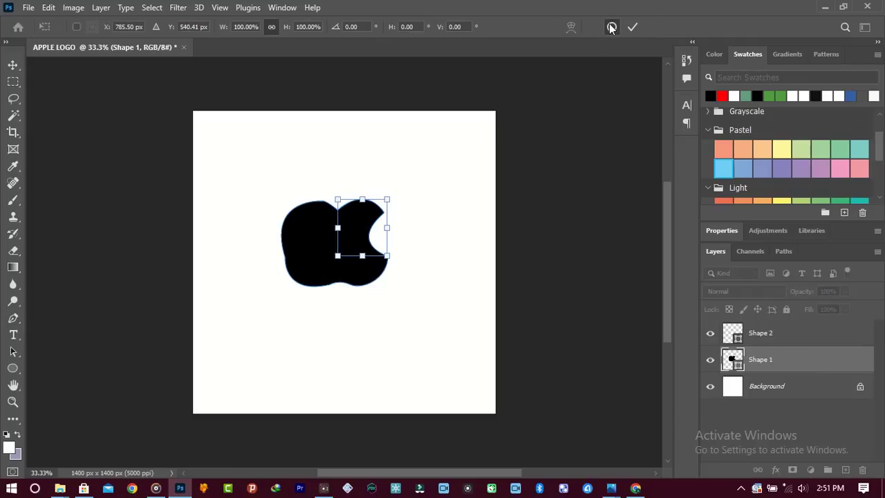
pyautogui.click(611, 26)
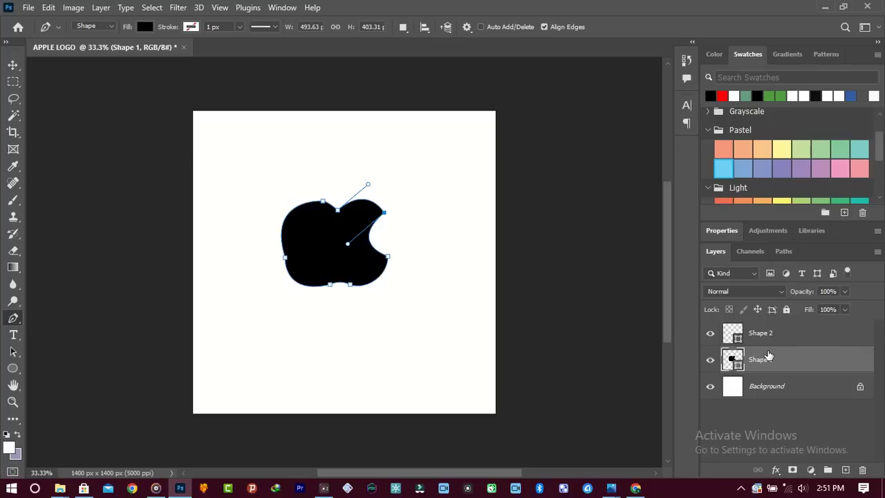
pyautogui.click(760, 338)
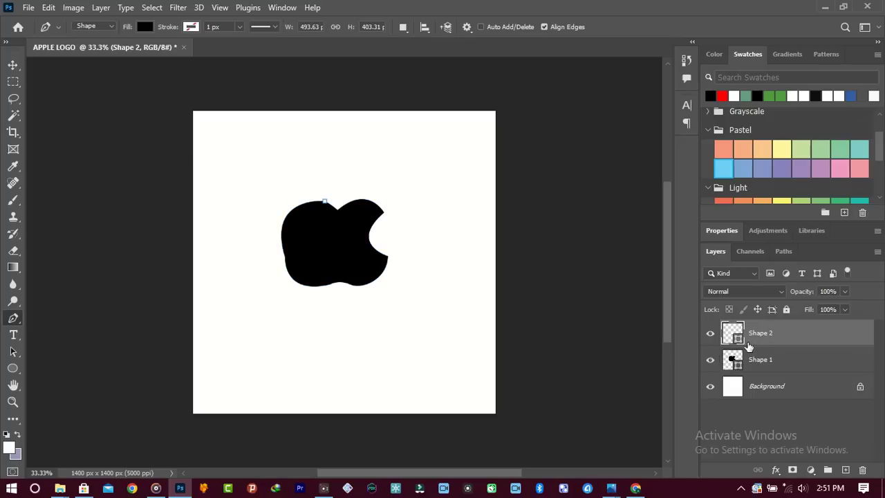
pyautogui.hotkey('ctrl', 'e')
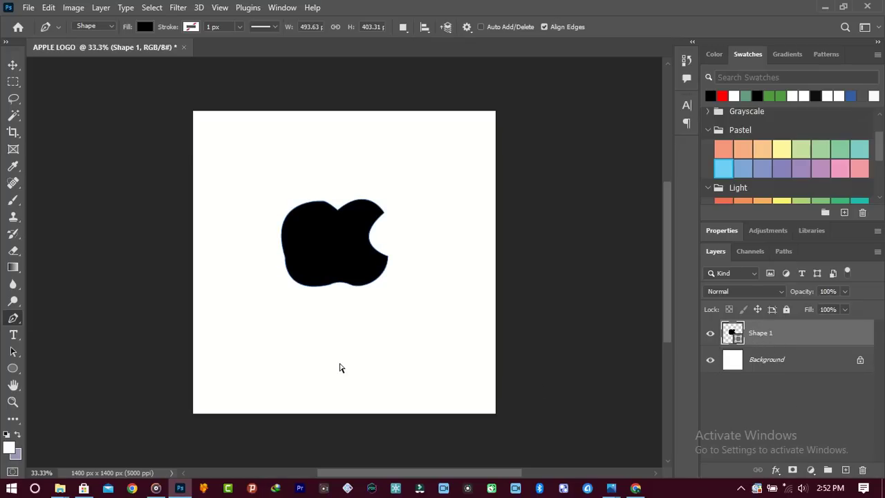
pyautogui.hotkey('ctrl', 't')
# Scale the apple up and move it left and slightly lower, committing the transform
pyautogui.moveTo(389, 289)
pyautogui.mouseDown()
pyautogui.moveTo(416, 352)
pyautogui.moveTo(456, 353)
pyautogui.mouseUp()
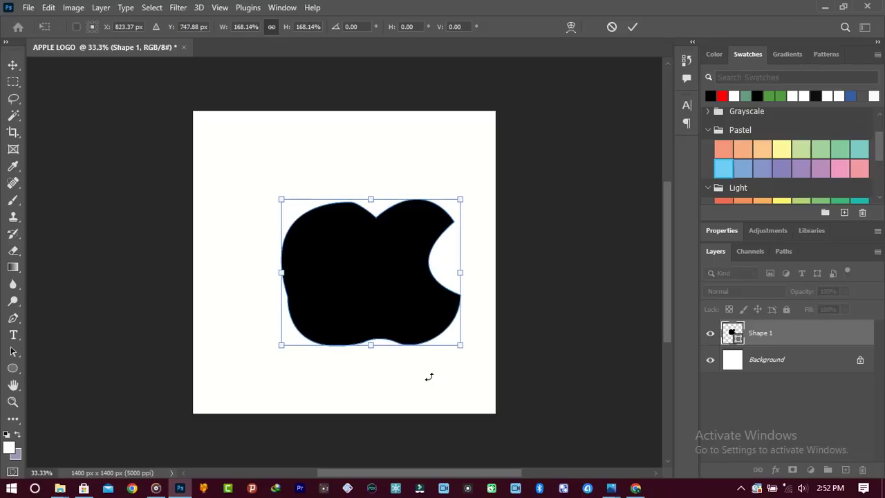
pyautogui.moveTo(456, 276)
pyautogui.mouseDown()
pyautogui.moveTo(412, 268)
pyautogui.moveTo(365, 355)
pyautogui.mouseUp()
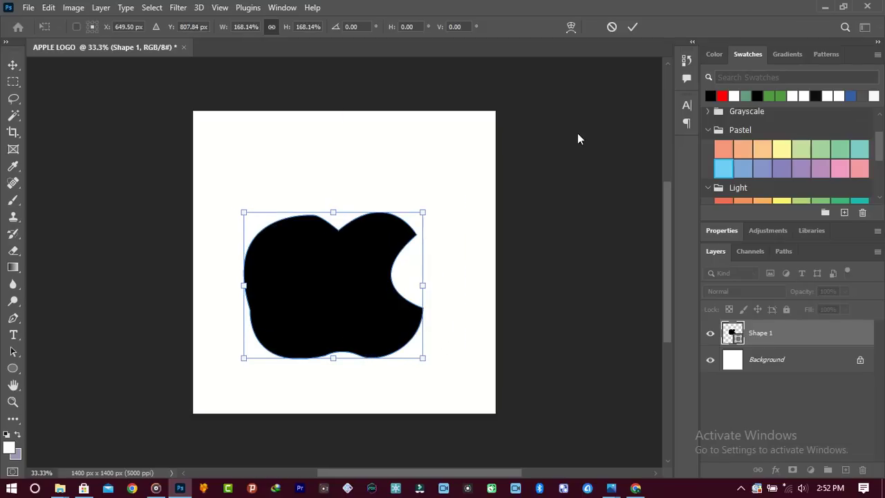
pyautogui.click(631, 27)
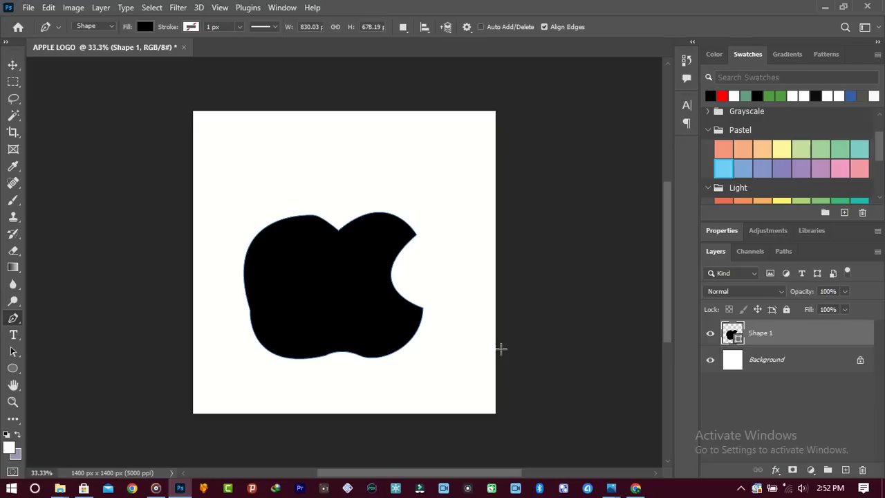
pyautogui.click(339, 213)
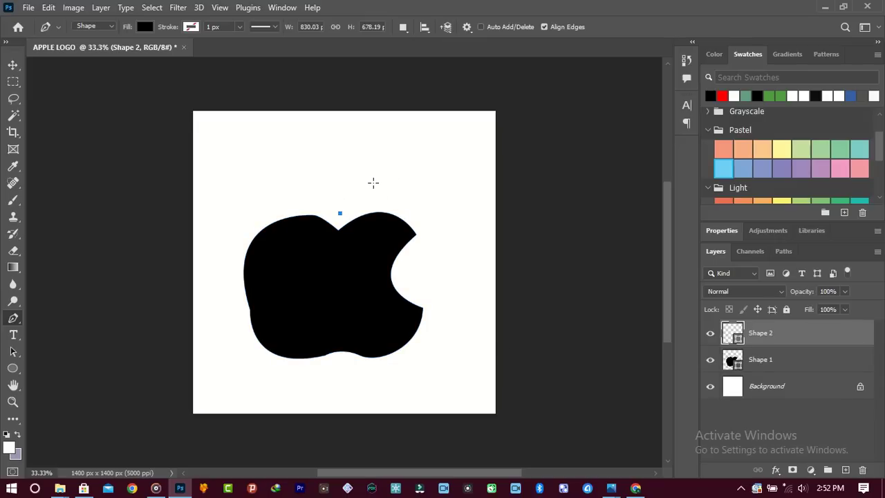
# Draw the curved black leaf shape above the apple
pyautogui.moveTo(367, 182); pyautogui.dragTo(396, 173)
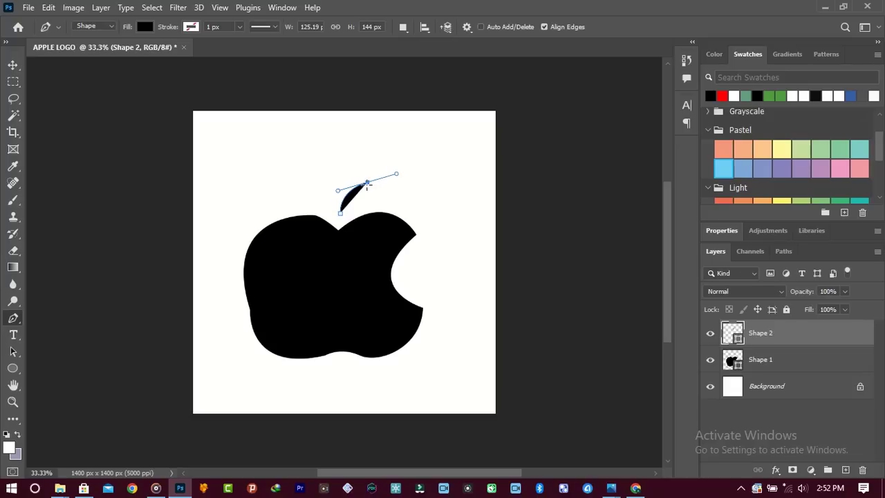
pyautogui.keyDown('alt'); pyautogui.click(368, 182); pyautogui.keyUp('alt')
pyautogui.moveTo(341, 213); pyautogui.dragTo(317, 213)
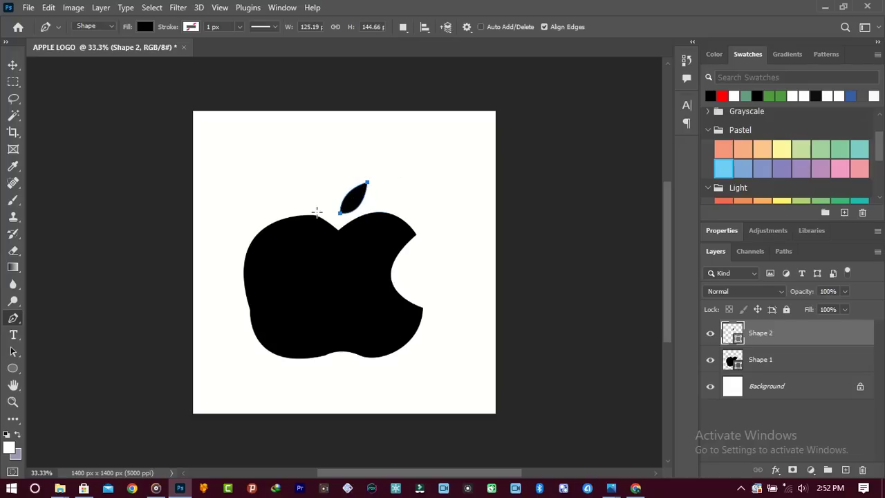
# Convert the Shape 1 apple and Shape 2 leaf layers into one smart object
pyautogui.click(798, 368)
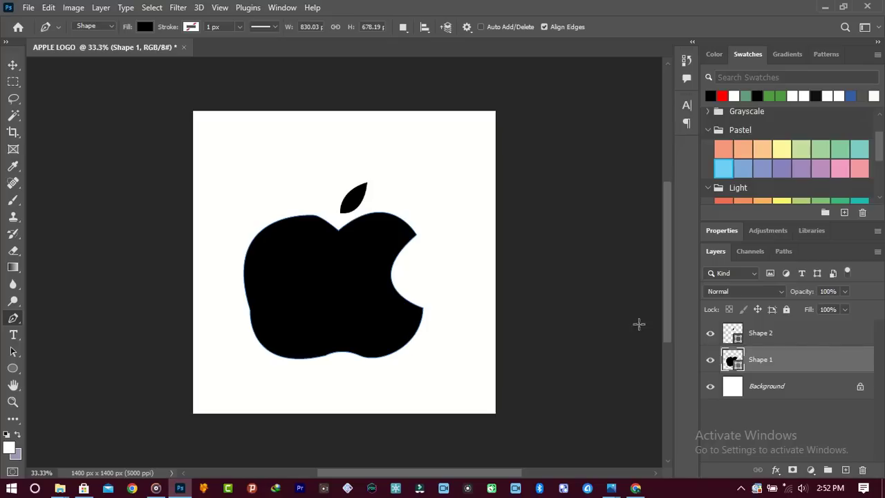
pyautogui.keyDown('shift'); pyautogui.click(825, 333); pyautogui.keyUp('shift')
pyautogui.rightClick(824, 333)
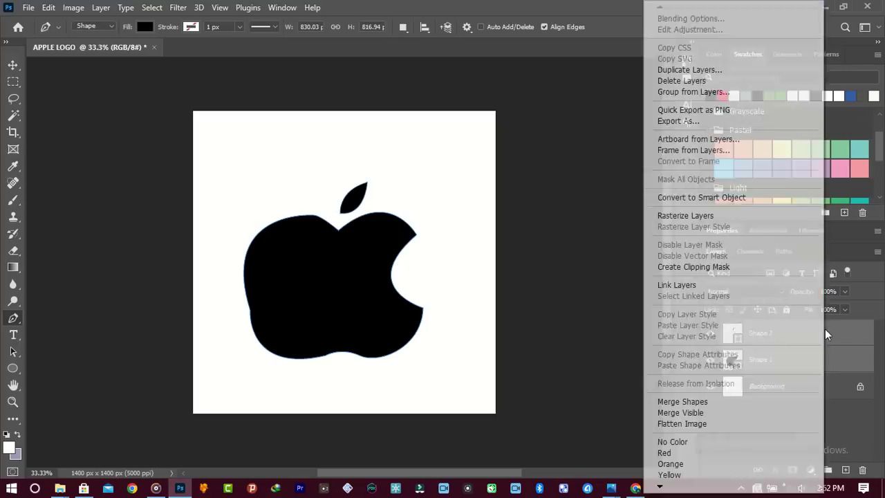
pyautogui.click(700, 197)
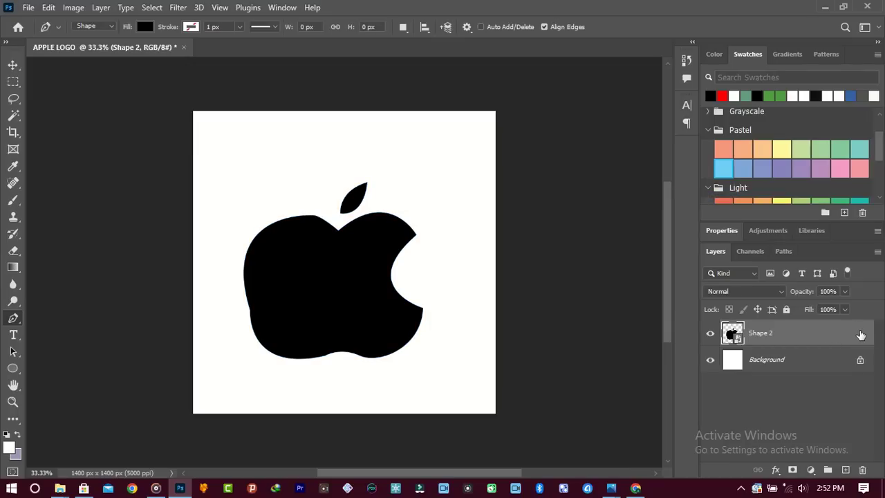
pyautogui.doubleClick(860, 334)
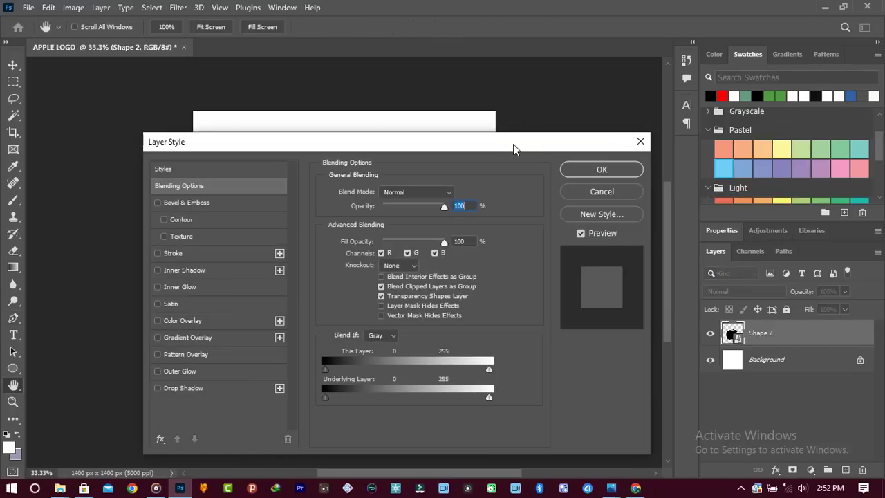
# Enable Color Overlay and try dark red, green and tan overlay colours
pyautogui.moveTo(514, 149); pyautogui.dragTo(884, 68)
pyautogui.click(536, 244)
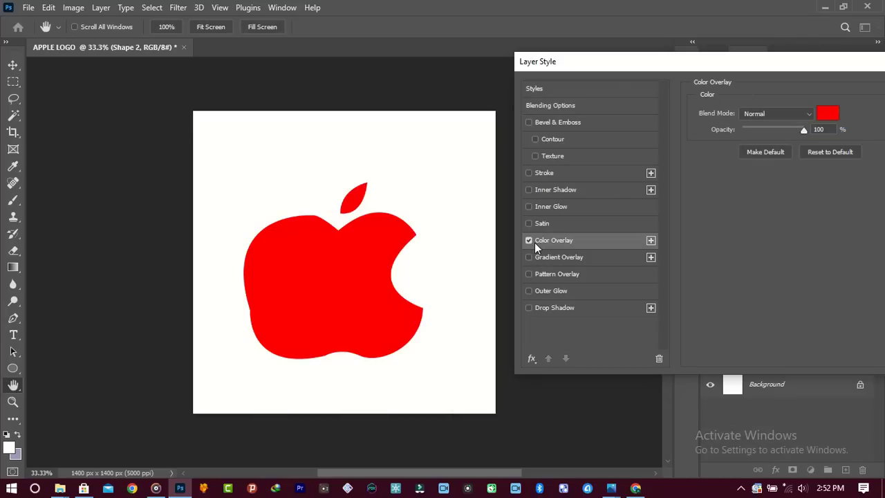
pyautogui.click(827, 113)
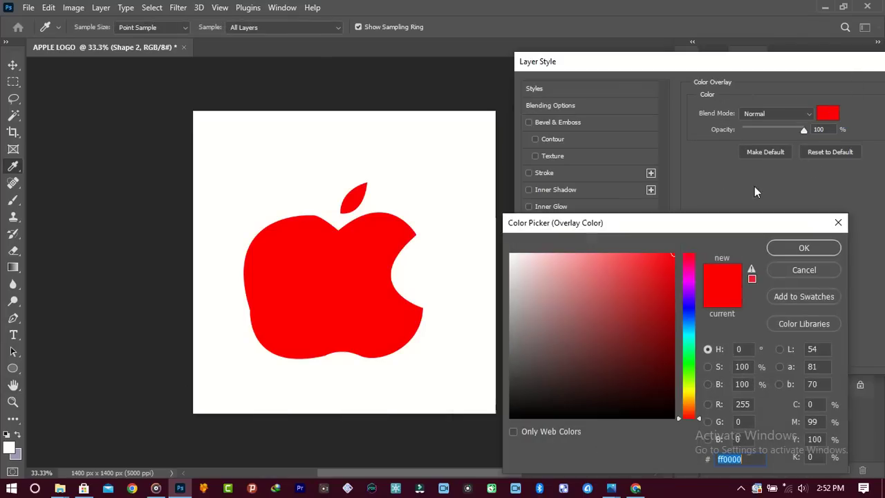
pyautogui.click(557, 378)
pyautogui.click(643, 339)
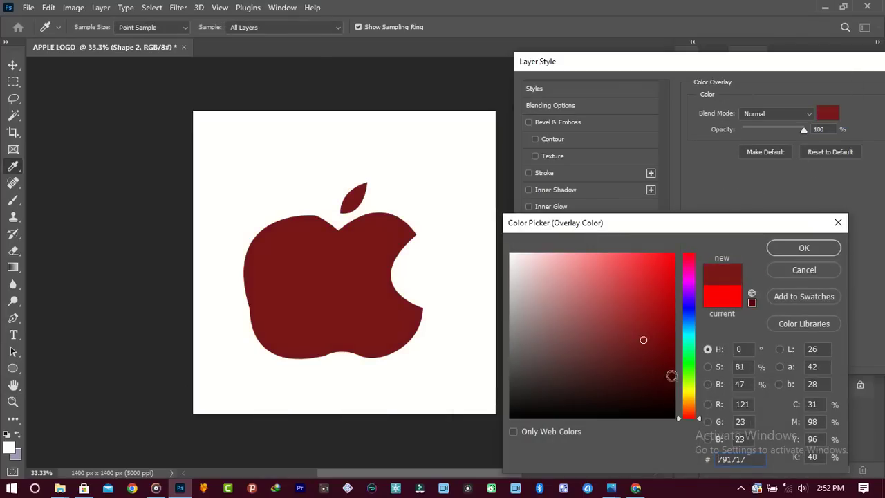
pyautogui.click(696, 382)
pyautogui.click(674, 253)
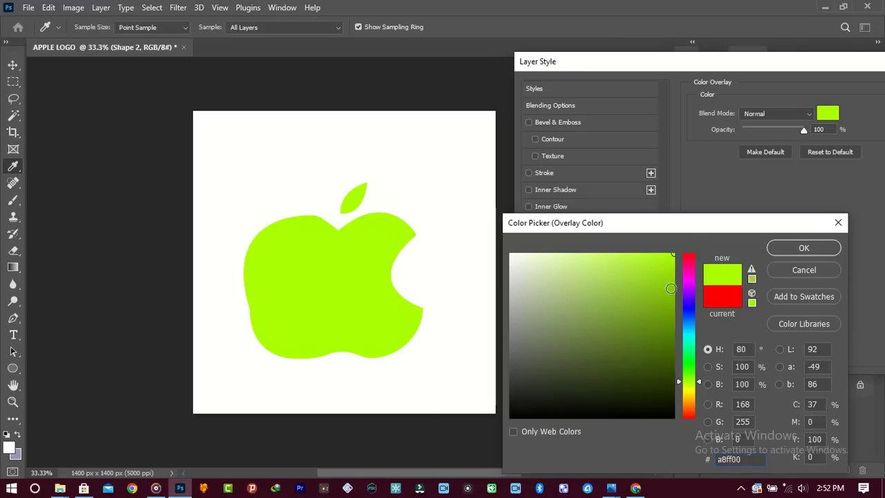
pyautogui.click(651, 330)
pyautogui.click(691, 405)
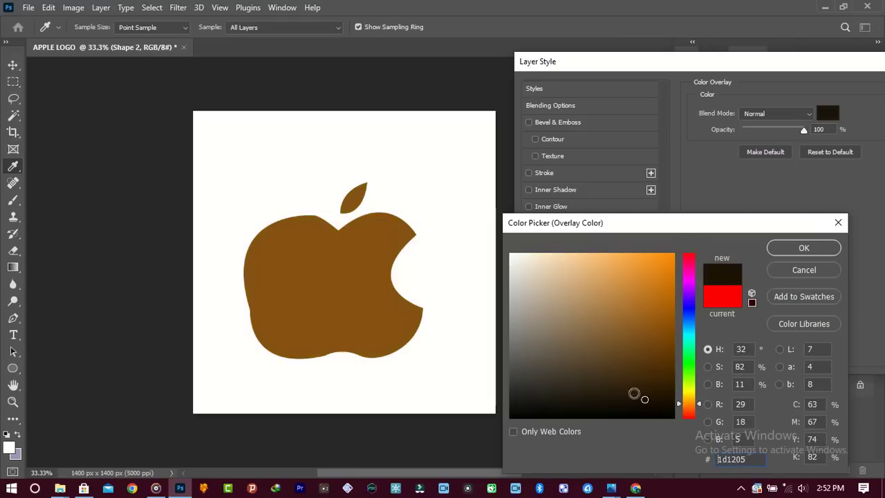
pyautogui.moveTo(638, 395); pyautogui.dragTo(583, 307)
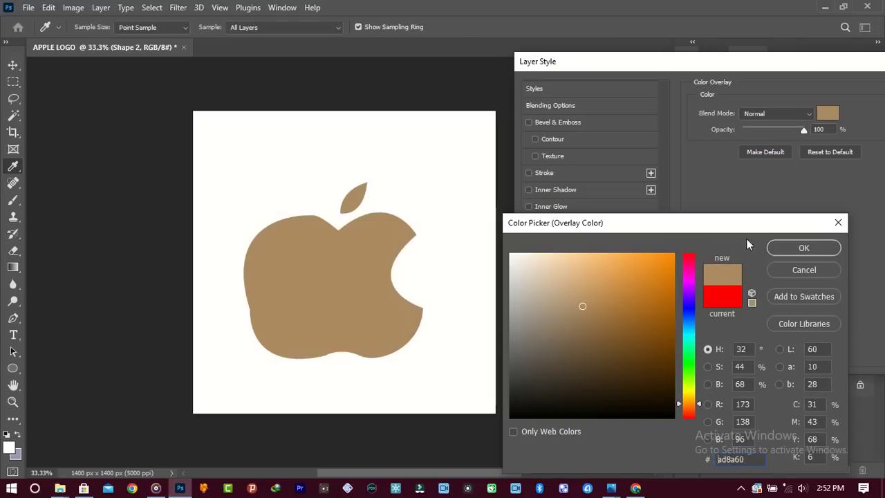
# Discard the colour trials and apply the red Color Overlay to the logo
pyautogui.click(785, 269)
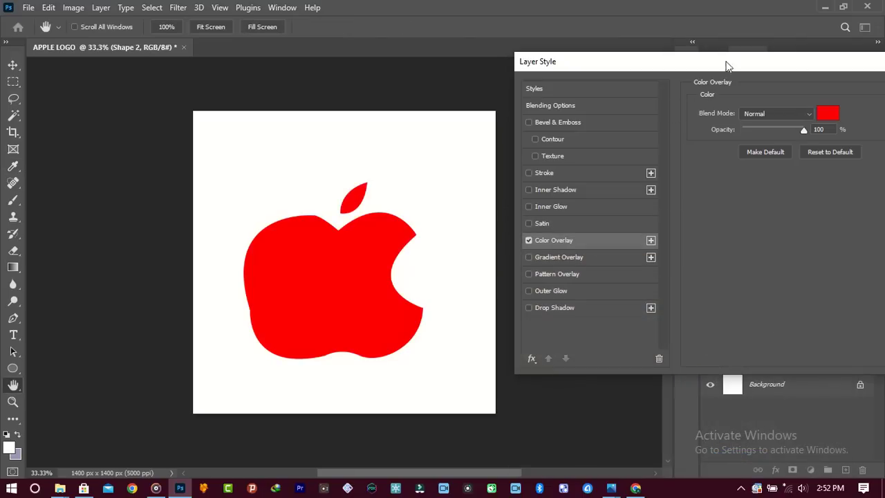
pyautogui.moveTo(726, 66); pyautogui.dragTo(541, 60)
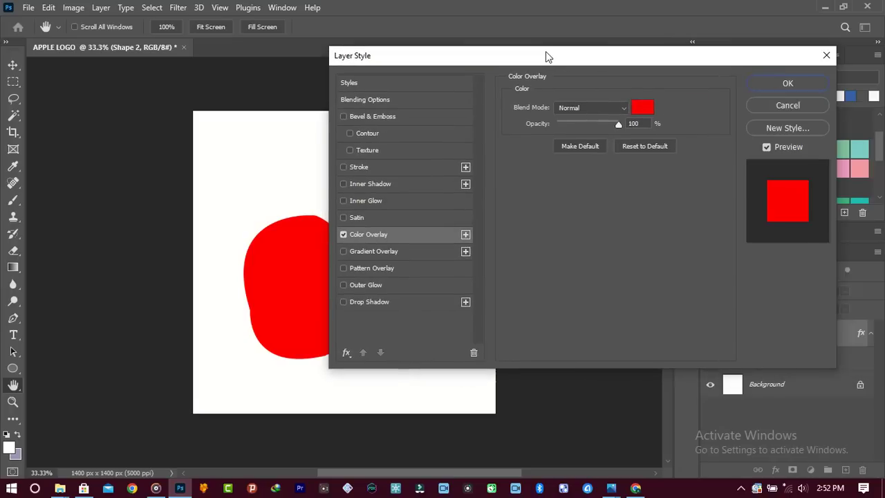
pyautogui.click(797, 82)
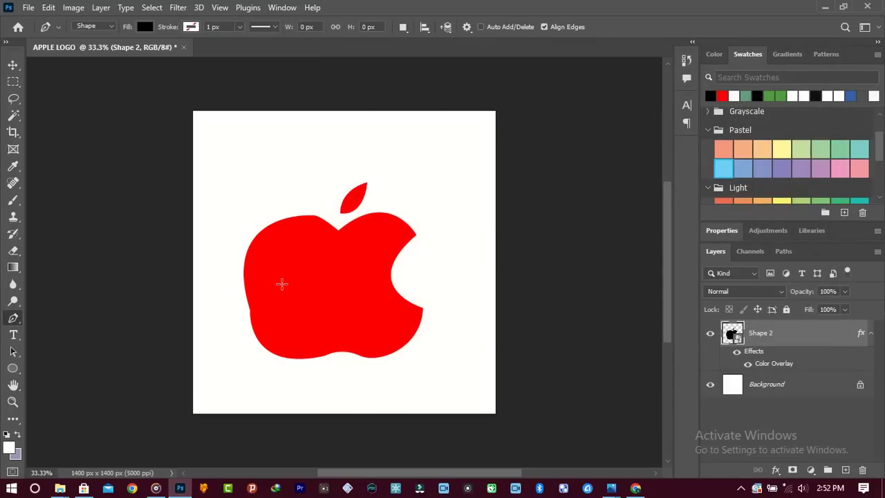